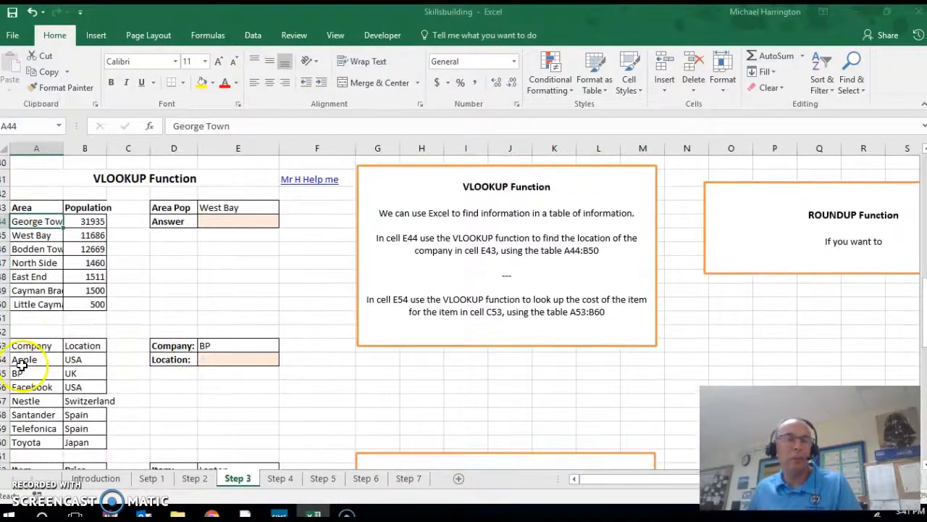
Examine the company and location table in A53:B60 together with the company and item lookup cells in column E
left_click(24, 362)
left_click(29, 387)
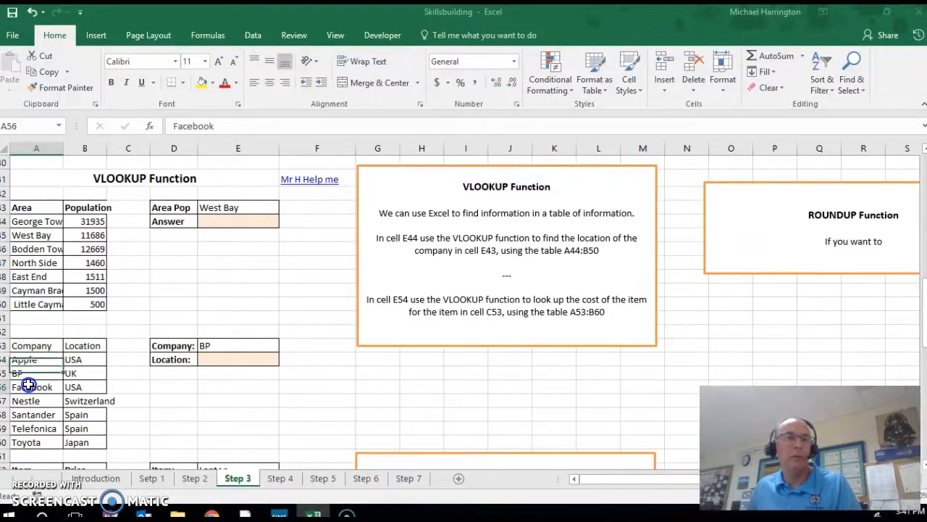
left_click(29, 401)
left_click(30, 414)
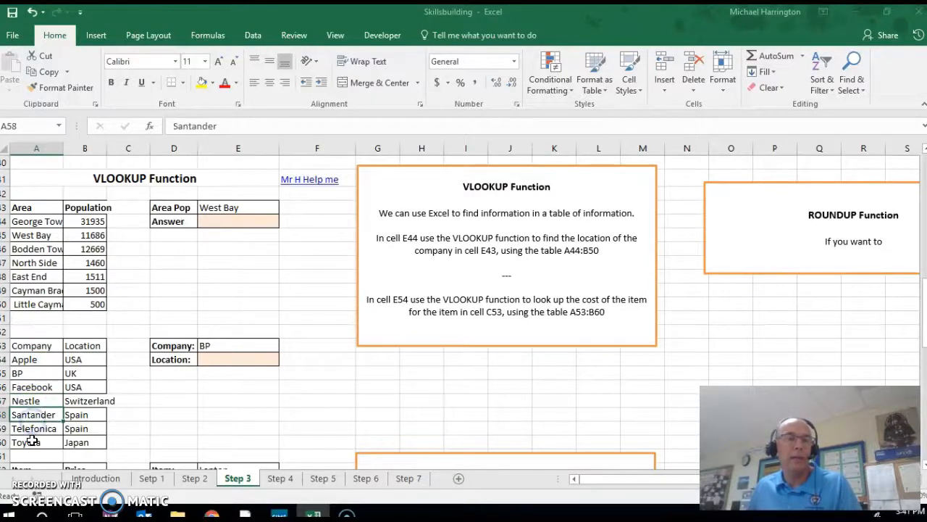
left_click_drag(31, 348, 29, 443)
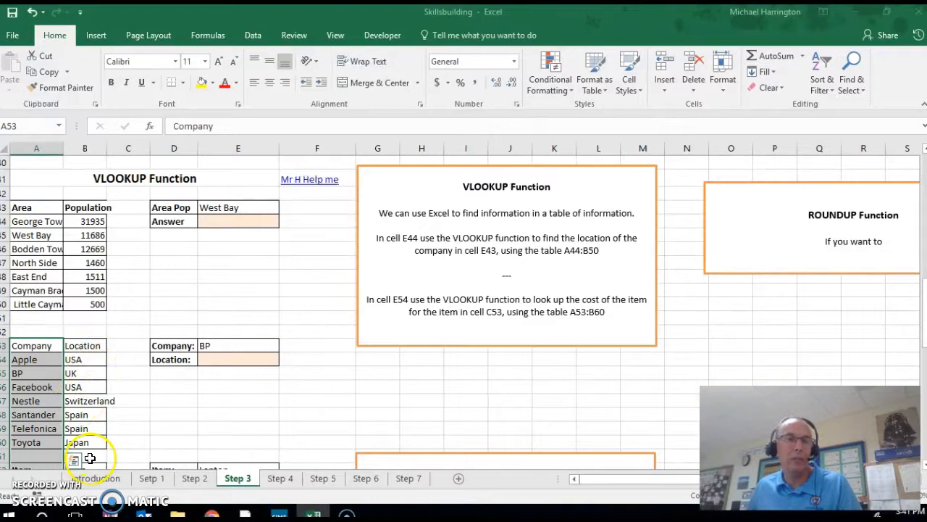
left_click(227, 347)
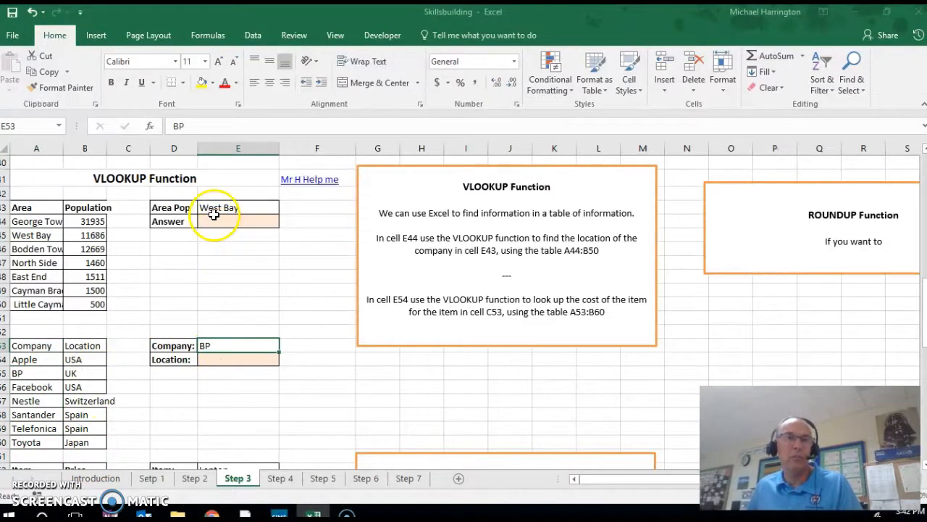
scroll(218, 214, "down", 2)
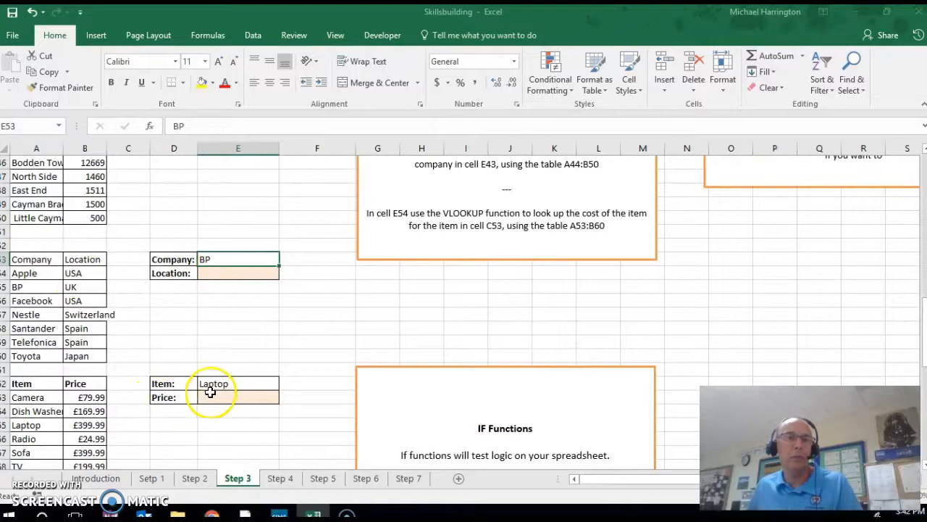
scroll(217, 383, "up", 2)
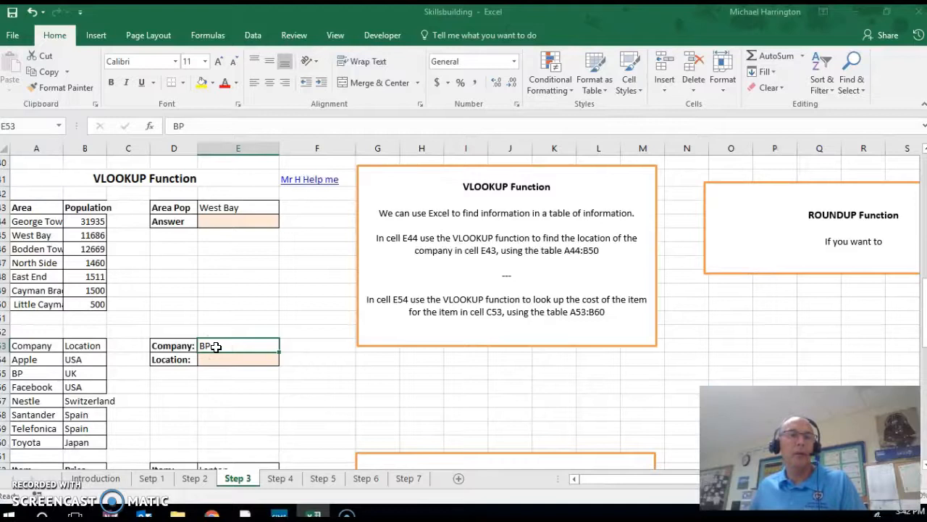
left_click_drag(22, 348, 72, 445)
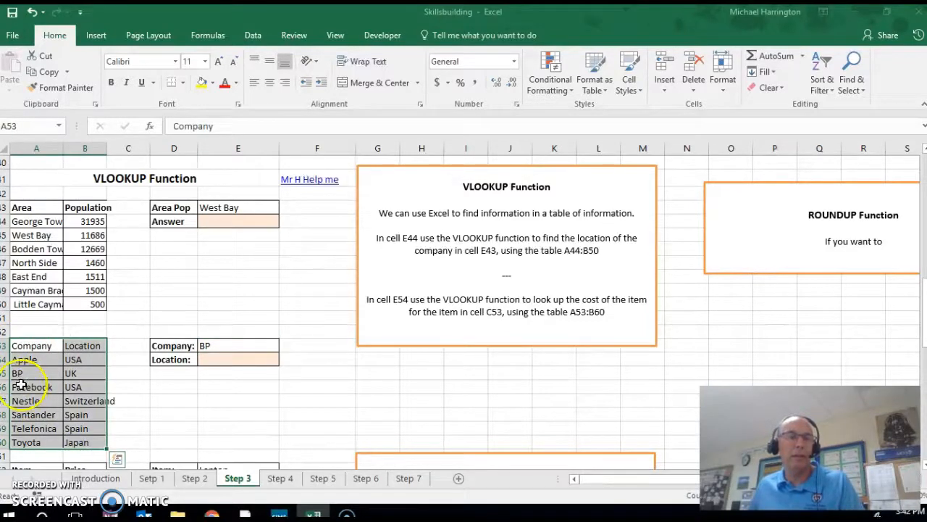
left_click(82, 373)
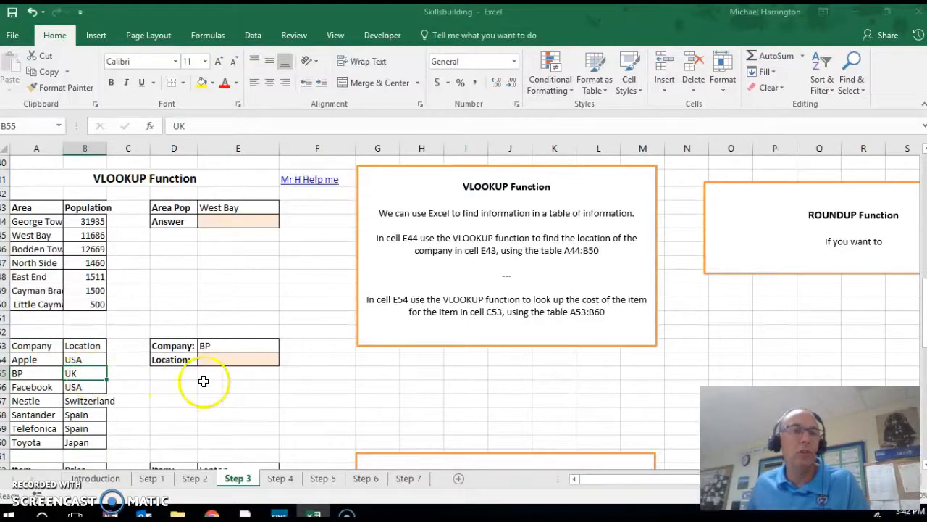
In the location answer cell E54, search the available functions for "vlook" and insert the VLOOKUP function
left_click(222, 363)
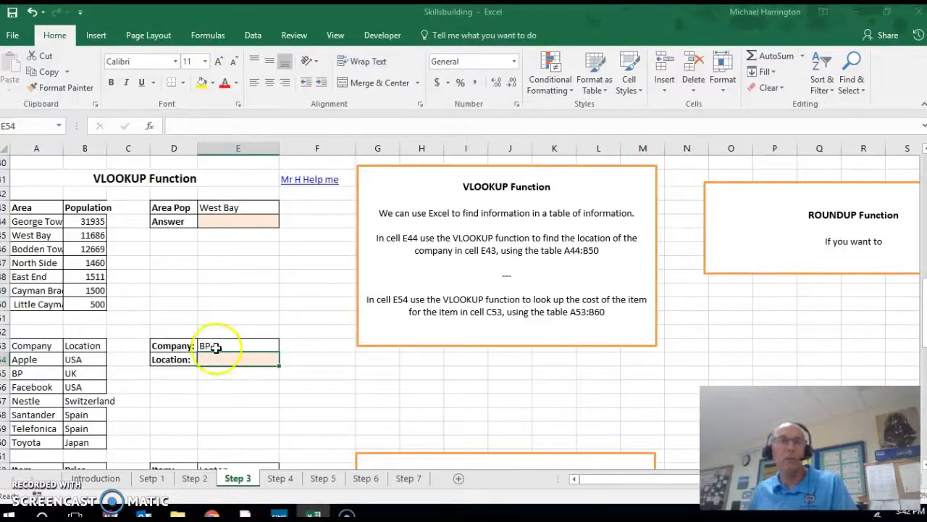
left_click(150, 128)
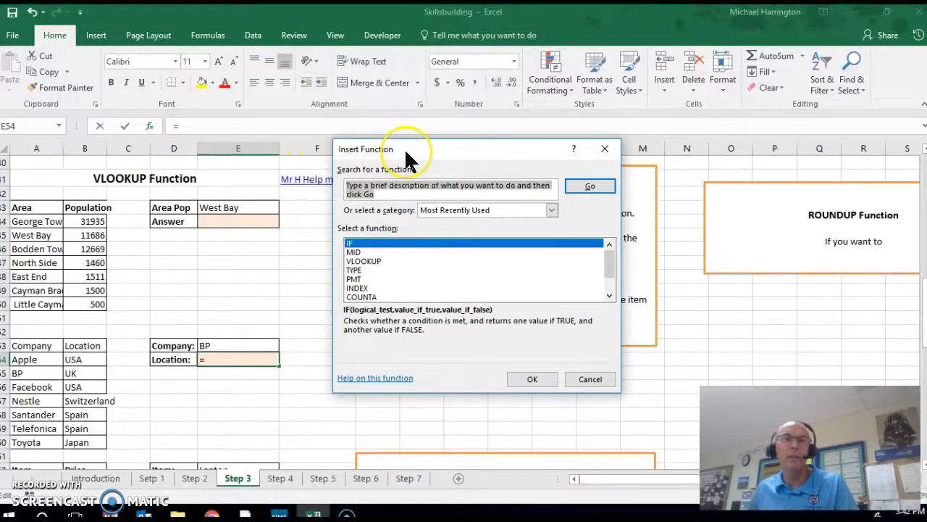
type("vlook")
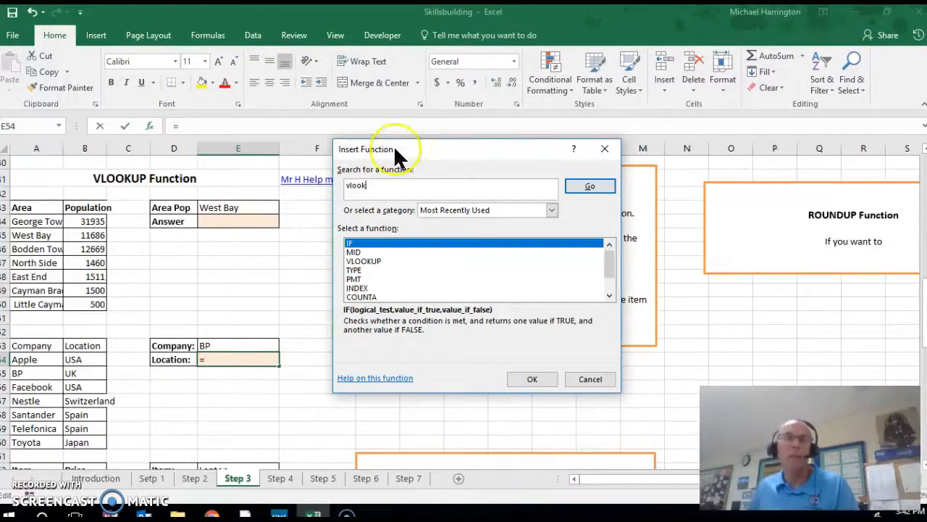
left_click(613, 190)
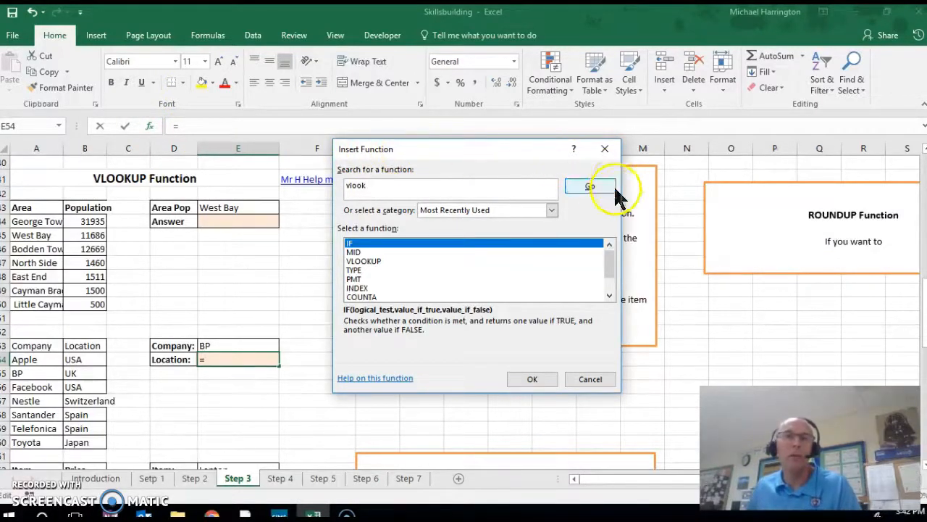
left_click(602, 189)
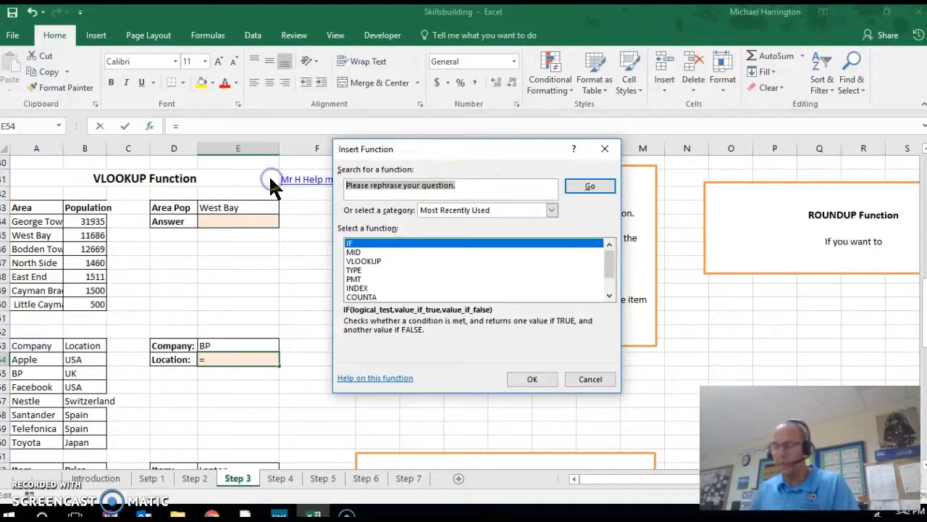
type("vlook")
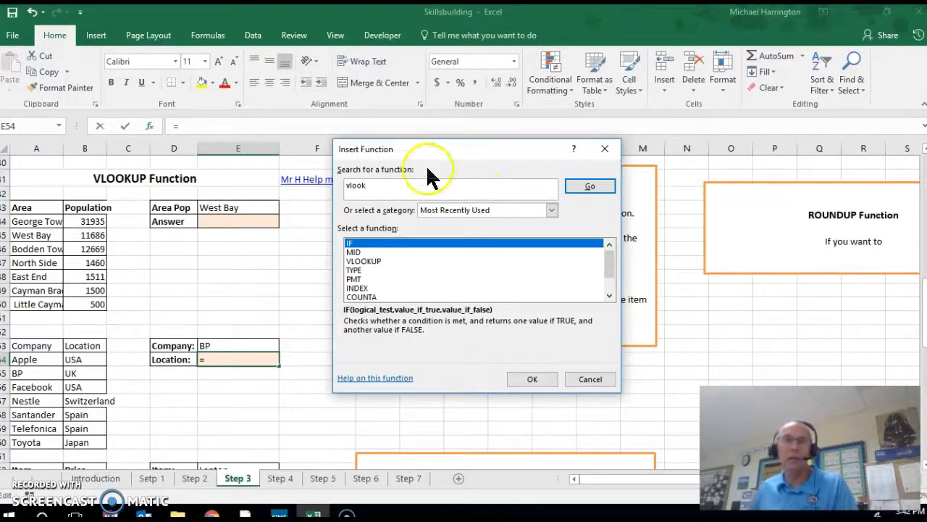
left_click(590, 186)
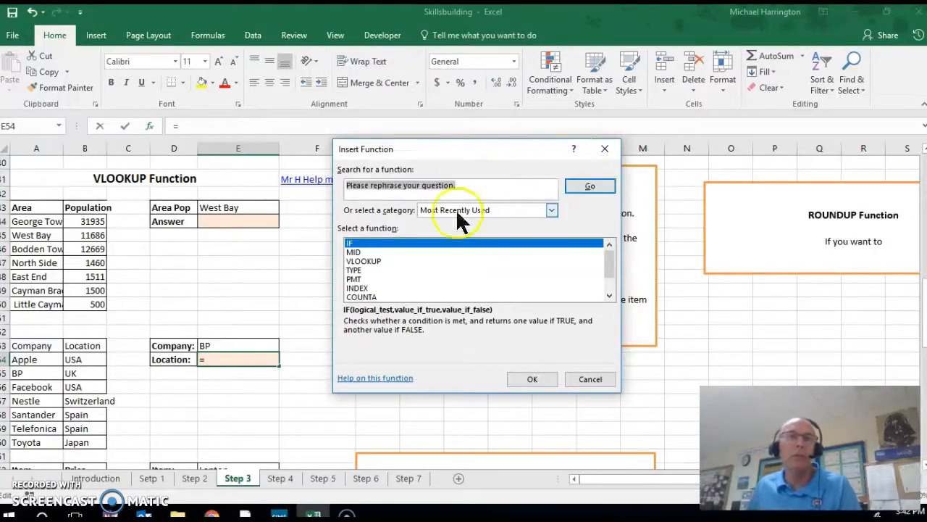
left_click(371, 262)
left_click(533, 380)
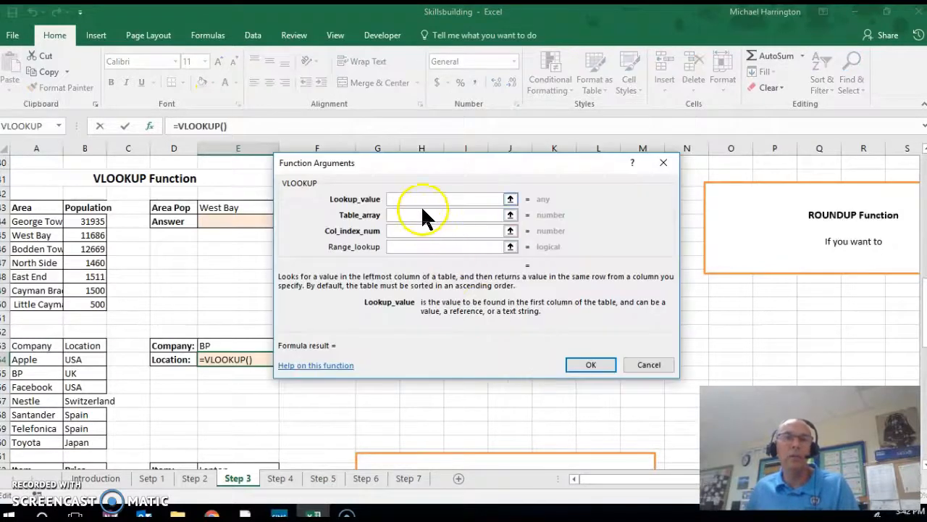
Set the VLOOKUP lookup value to E53 and the table array to A54:B60
left_click_drag(427, 156, 459, 133)
left_click(378, 178)
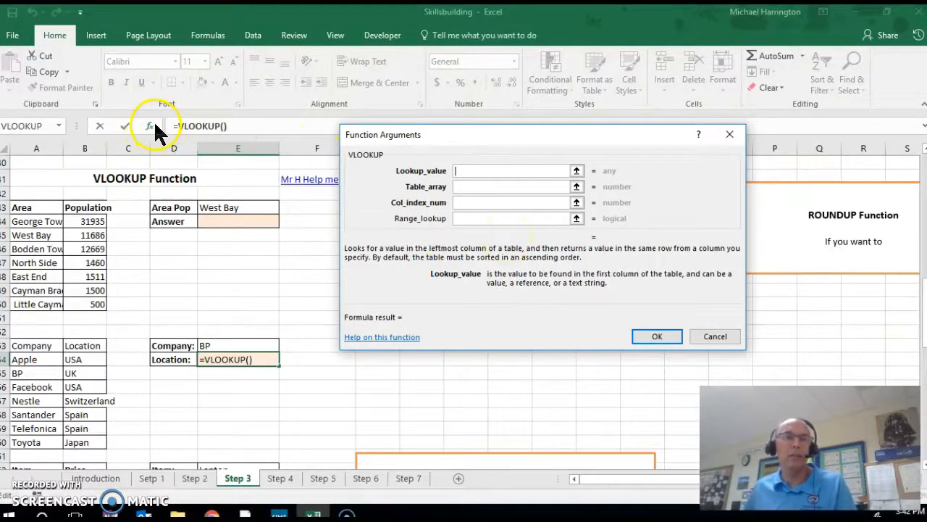
left_click(471, 171)
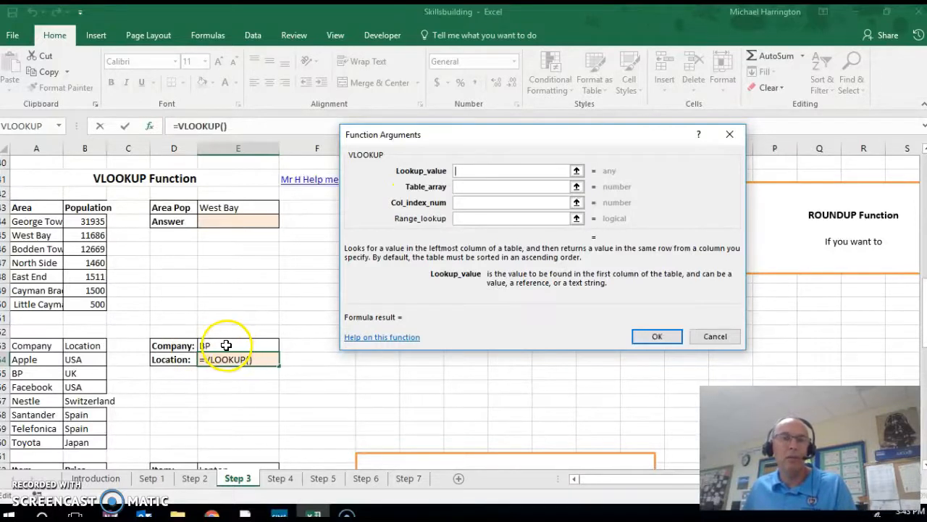
left_click(226, 345)
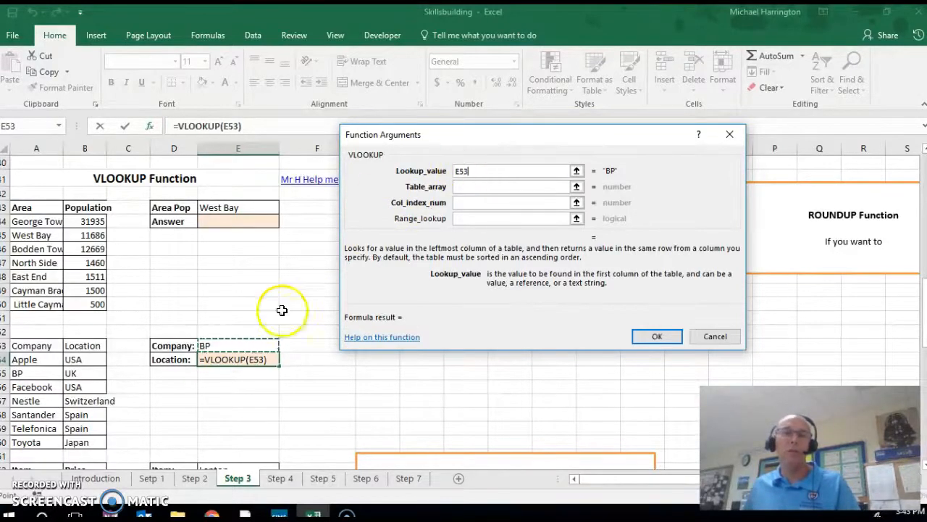
left_click(465, 187)
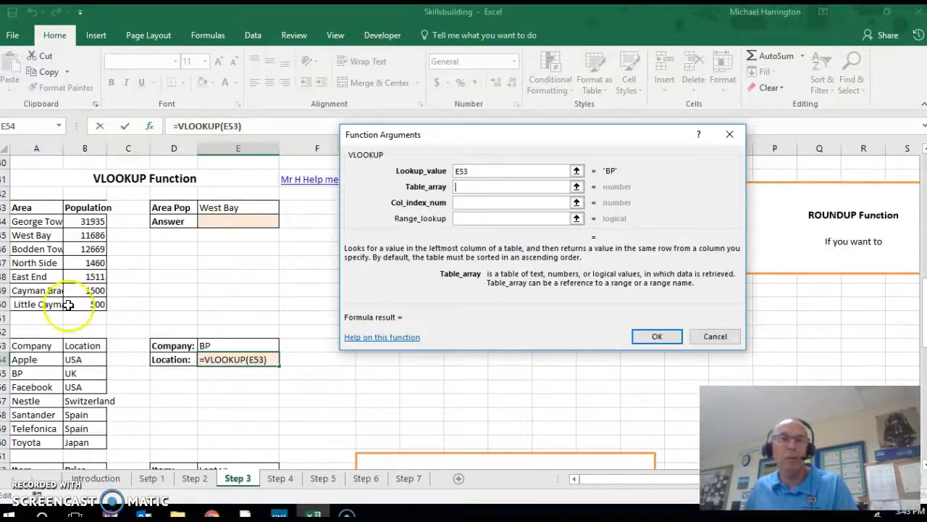
left_click_drag(23, 361, 81, 447)
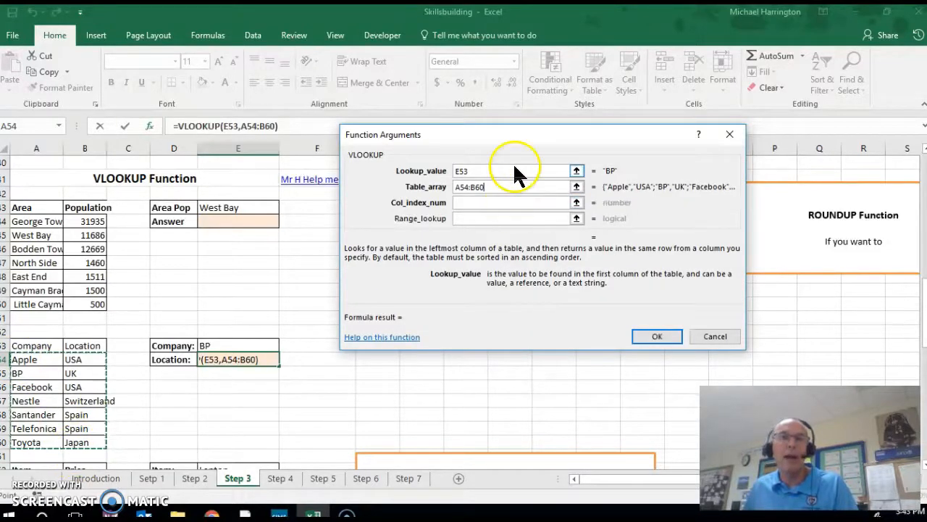
Set the VLOOKUP column index number to 2, leave the range lookup blank, and complete the formula
left_click(464, 202)
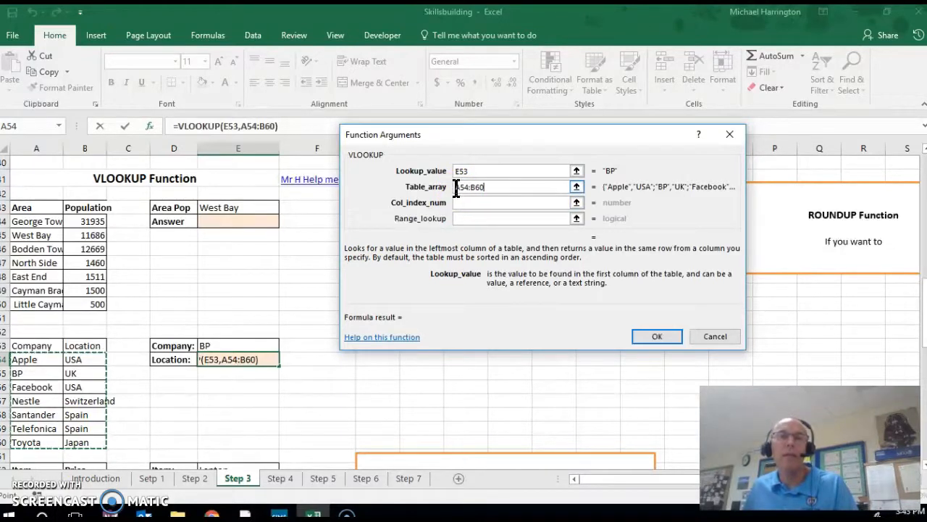
left_click(478, 201)
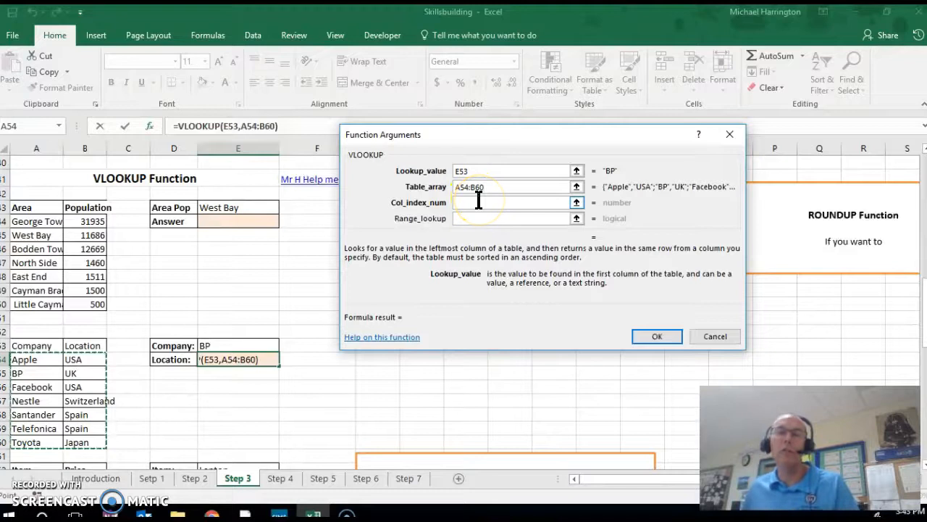
left_click(478, 201)
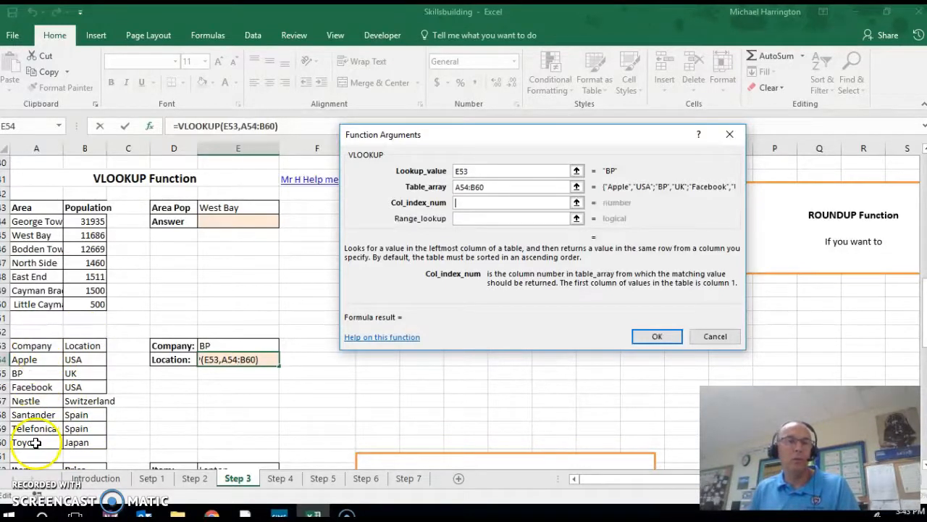
left_click(473, 202)
type("2")
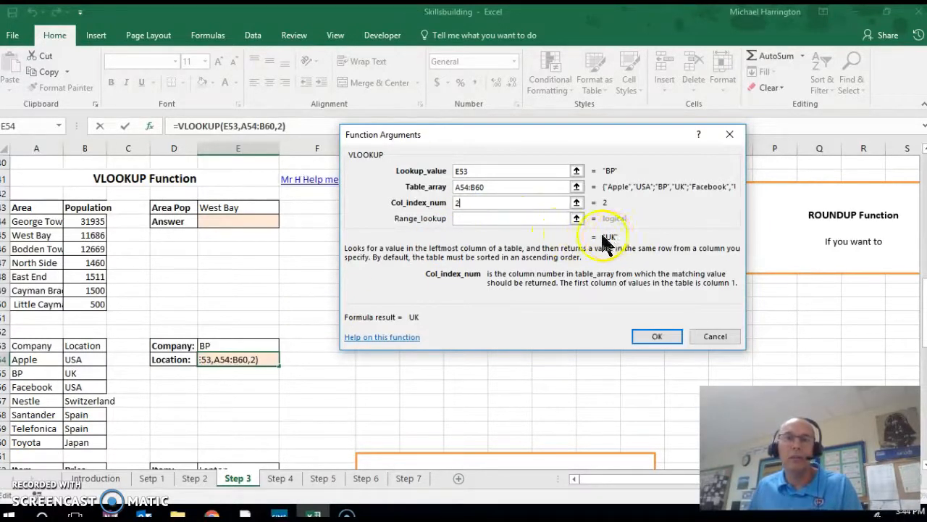
left_click(486, 170)
left_click(497, 186)
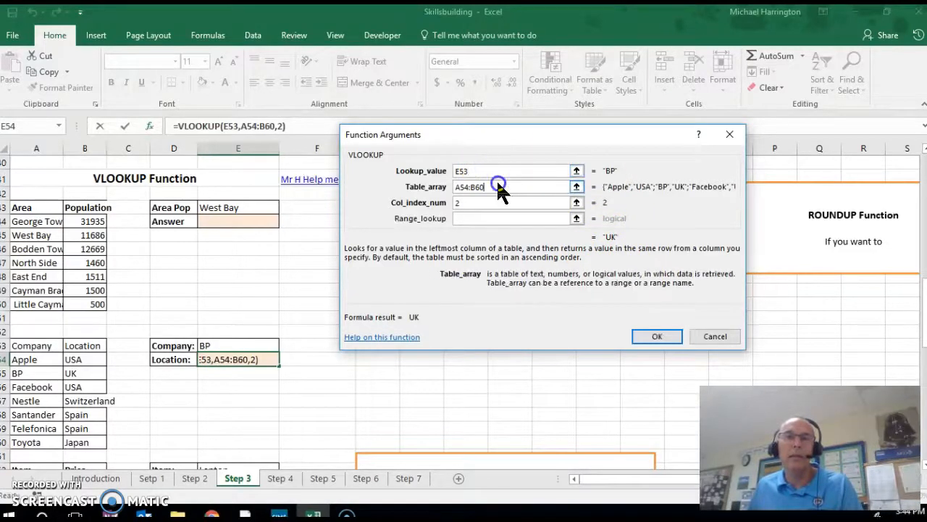
left_click(477, 205)
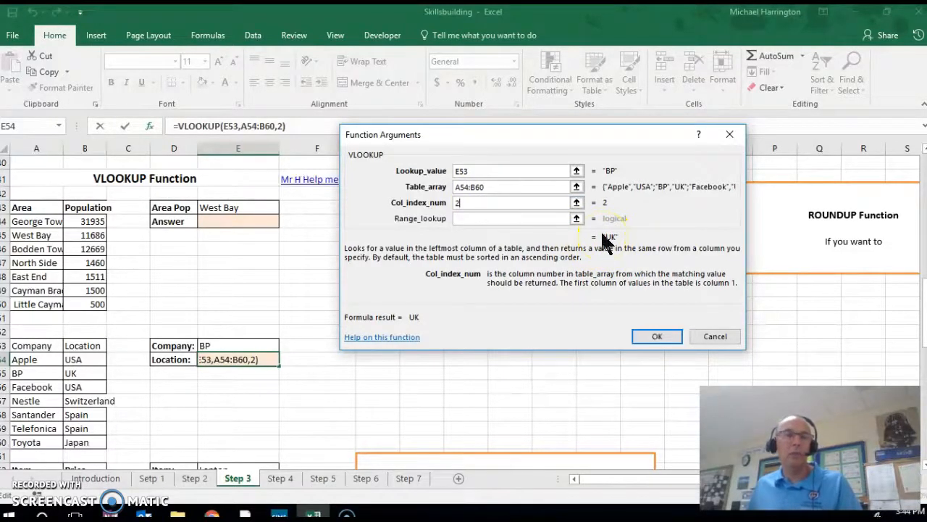
left_click(650, 336)
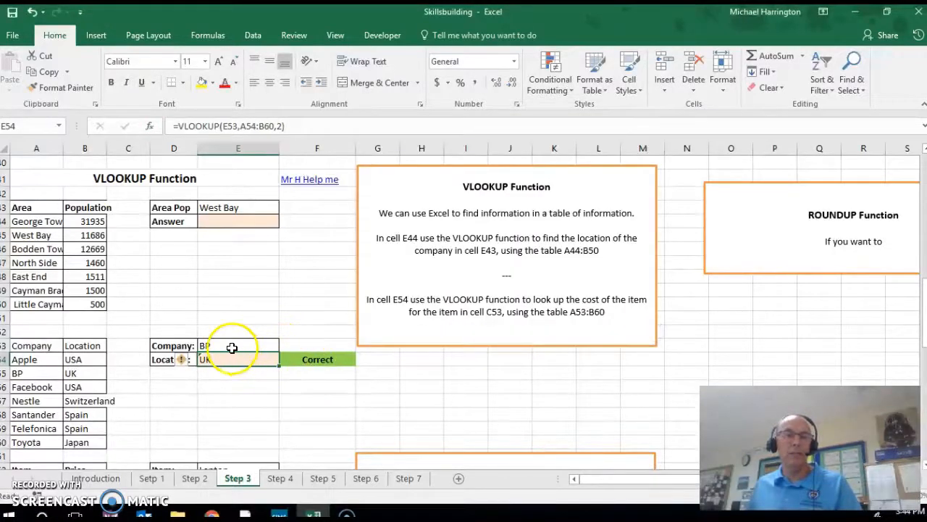
Change the company in E53 to Facebook and check the VLOOKUP location in E54
left_click(216, 345)
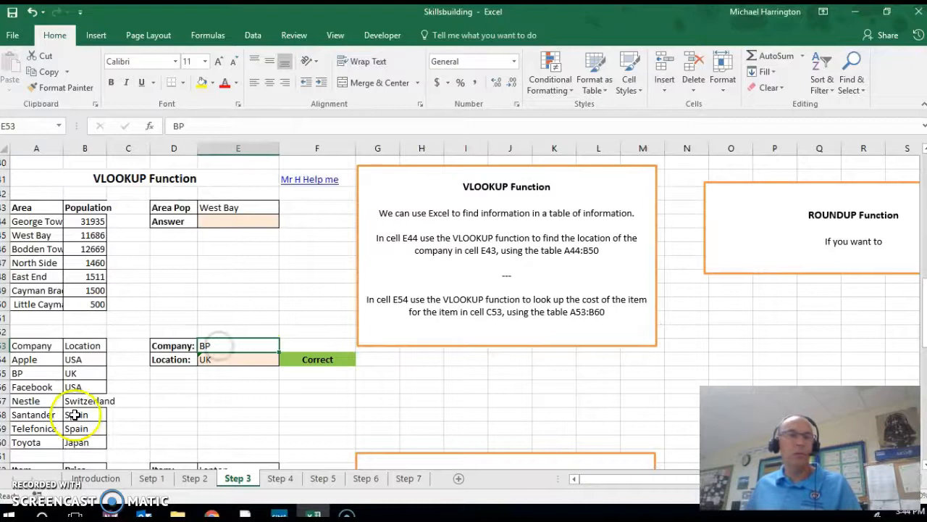
double_click(250, 341)
left_click(241, 340)
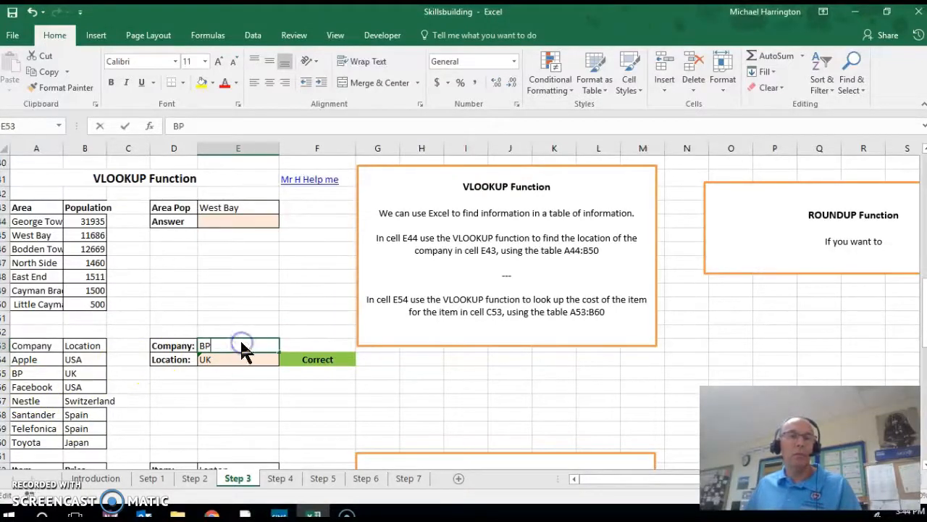
key("BackSpace")
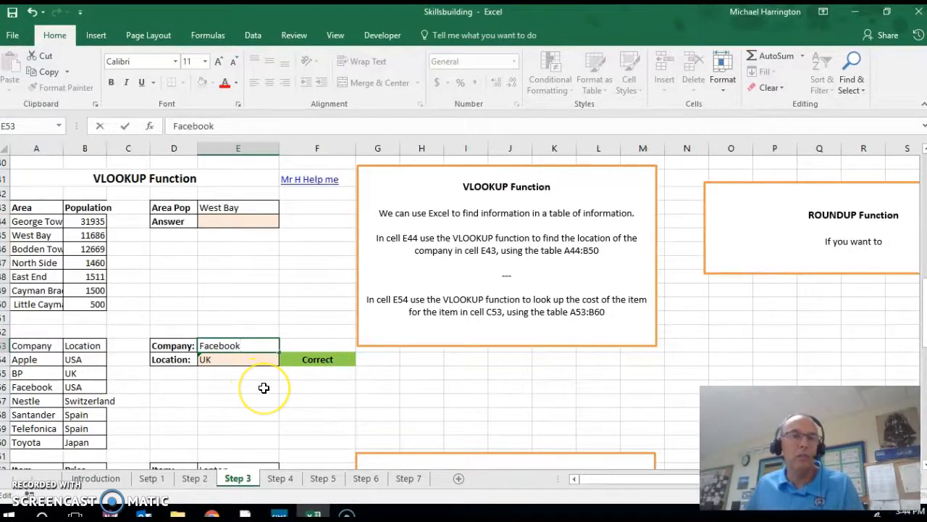
key("Return")
left_click(230, 359)
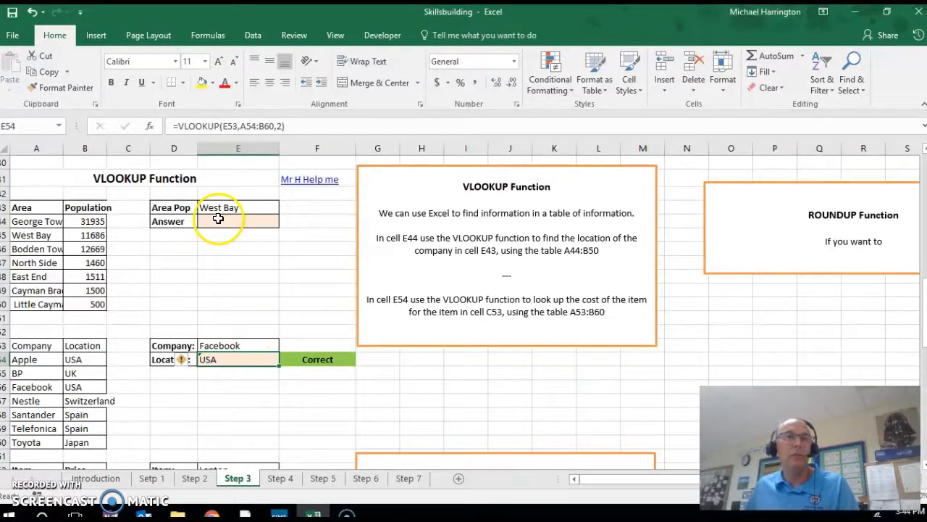
Review the area population and item price tables and their lookup cells that still need VLOOKUP answers
left_click_drag(22, 207, 124, 301)
scroll(138, 401, "down", 1)
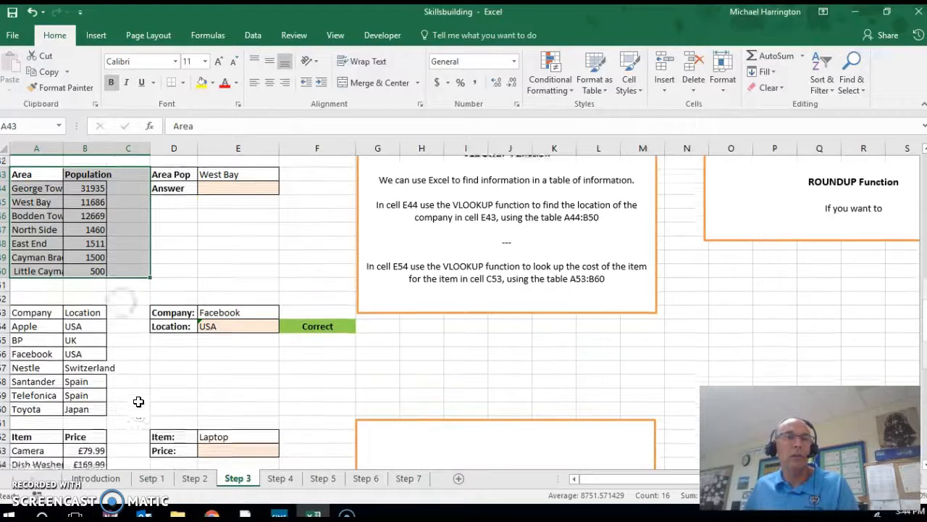
scroll(138, 401, "down", 3)
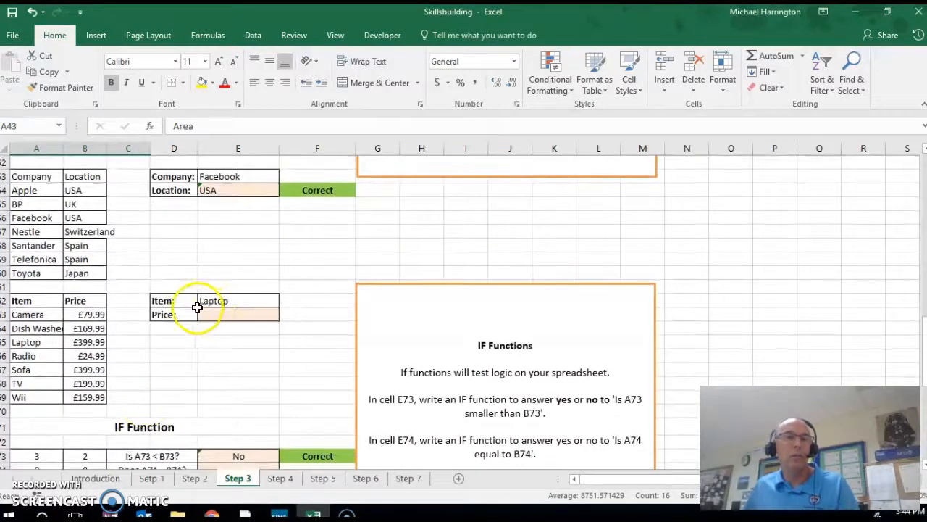
left_click(226, 303)
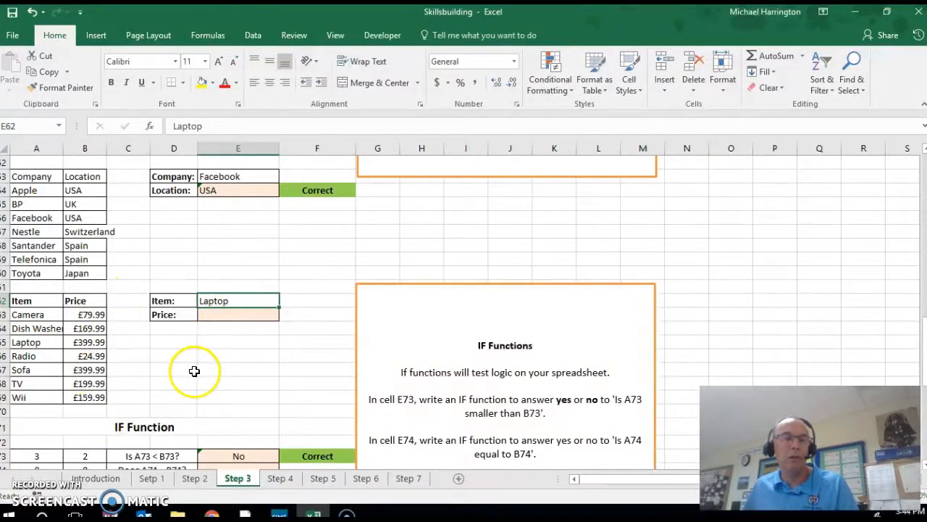
scroll(225, 300, "up", 2)
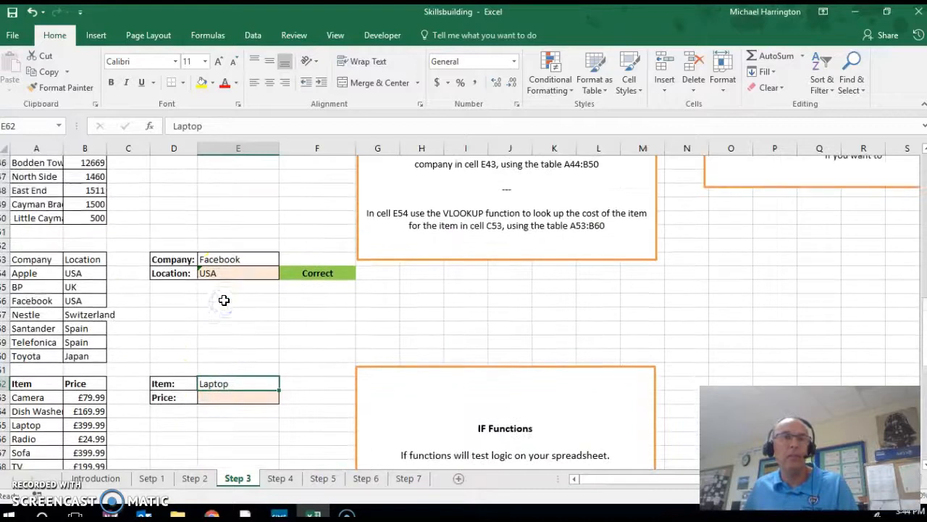
left_click(222, 258)
scroll(223, 258, "up", 3)
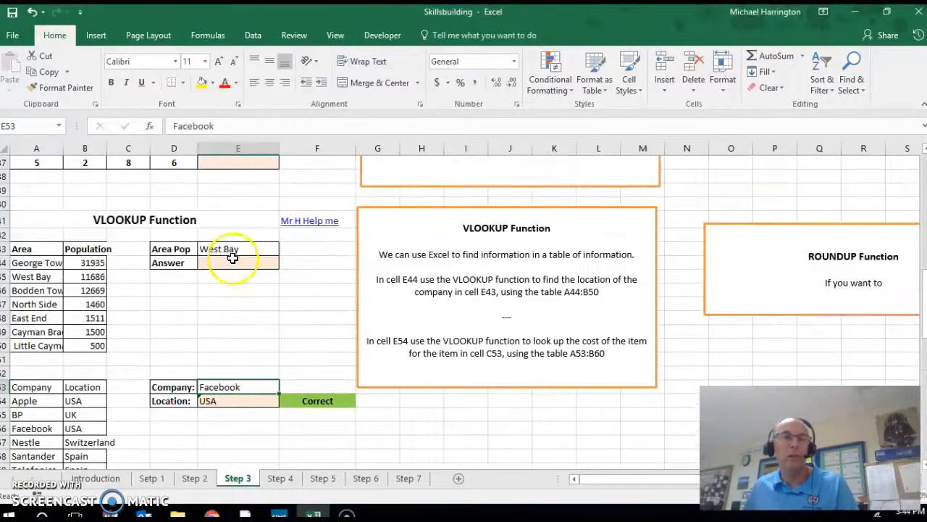
left_click(217, 277)
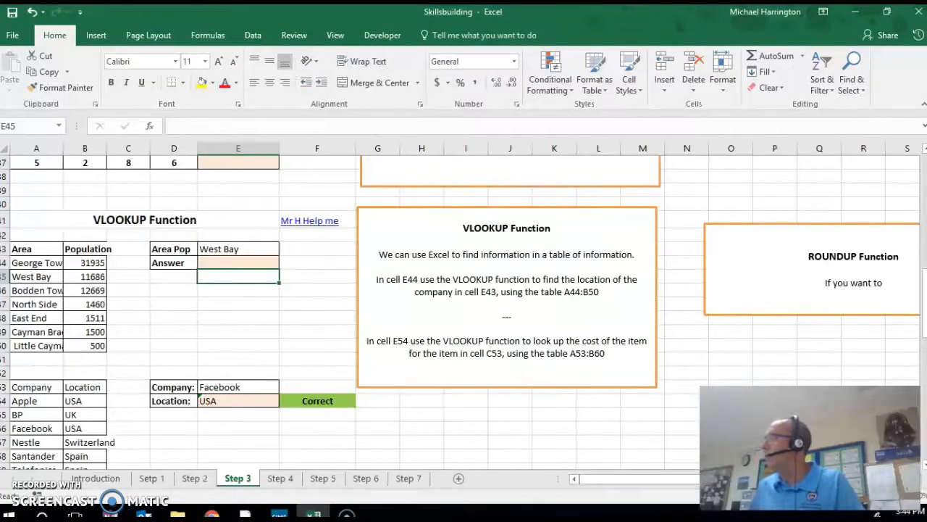